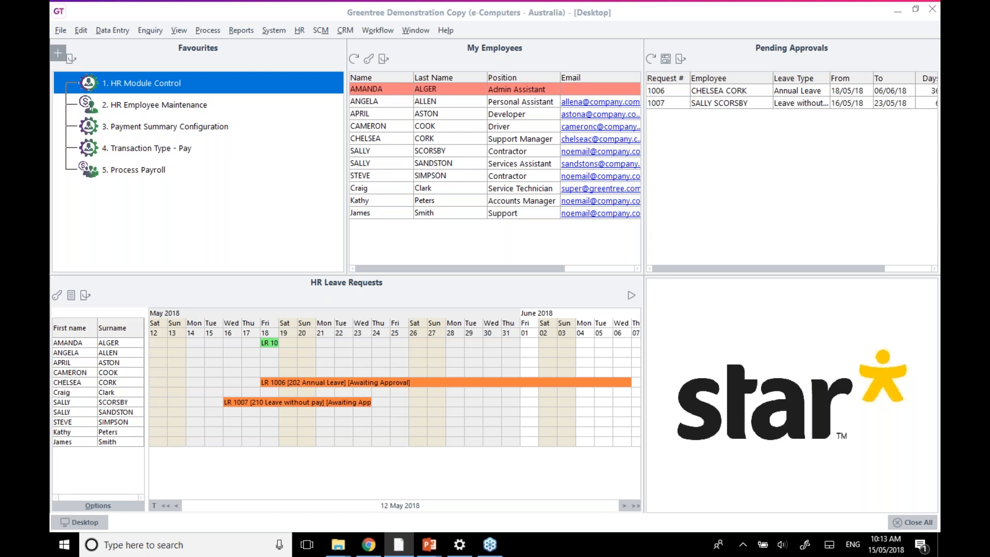
Review the payroll STP lodgement settings in the HR module control settings
double_click(142, 83)
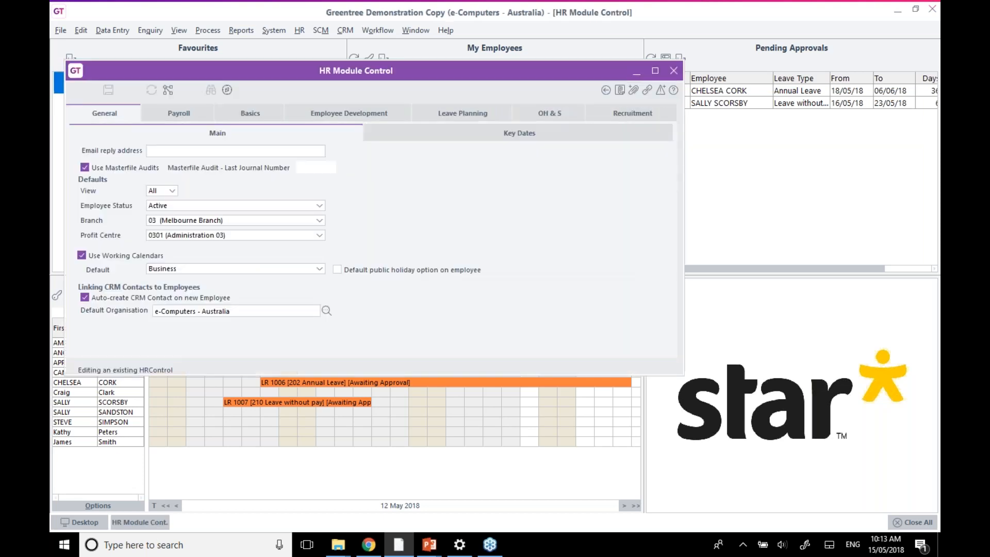
left_click(170, 111)
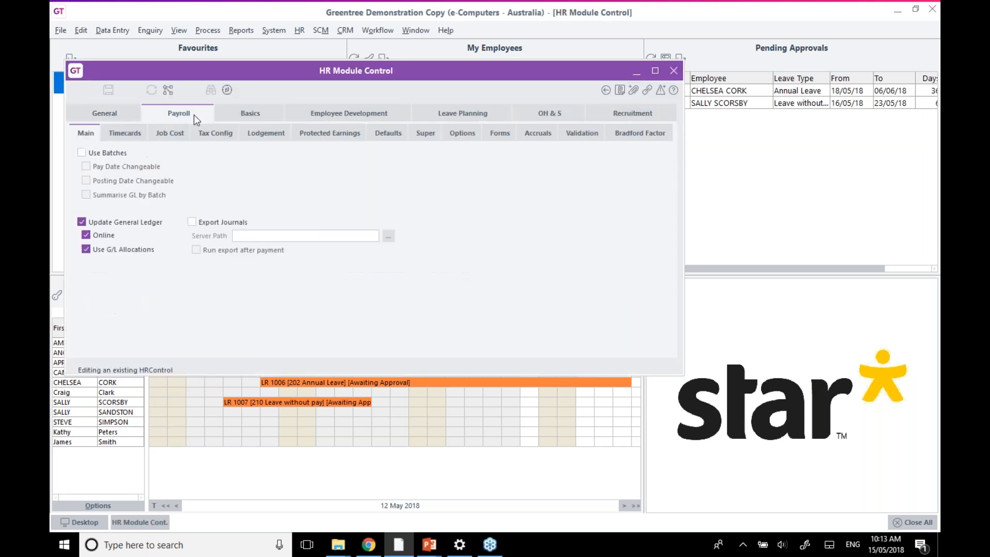
left_click(256, 133)
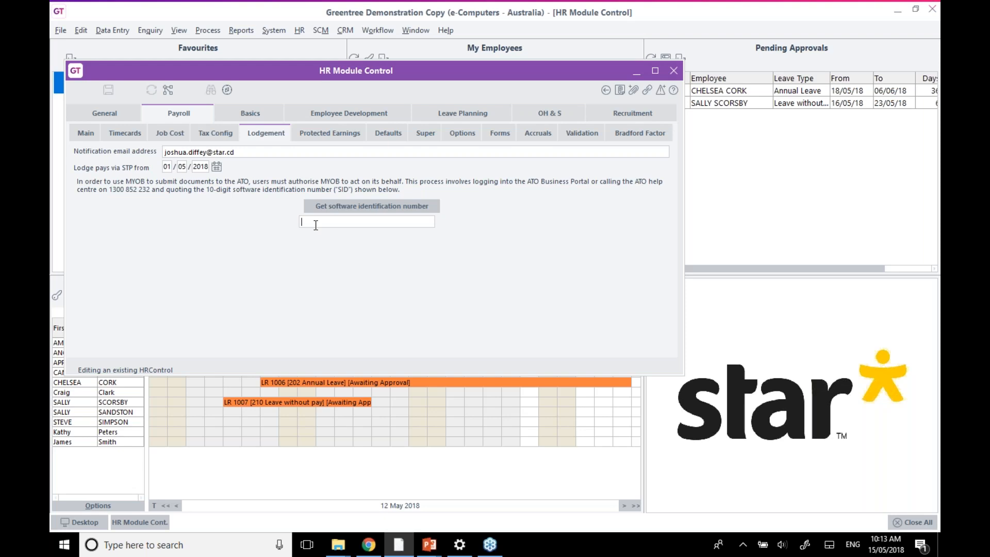
key("Escape")
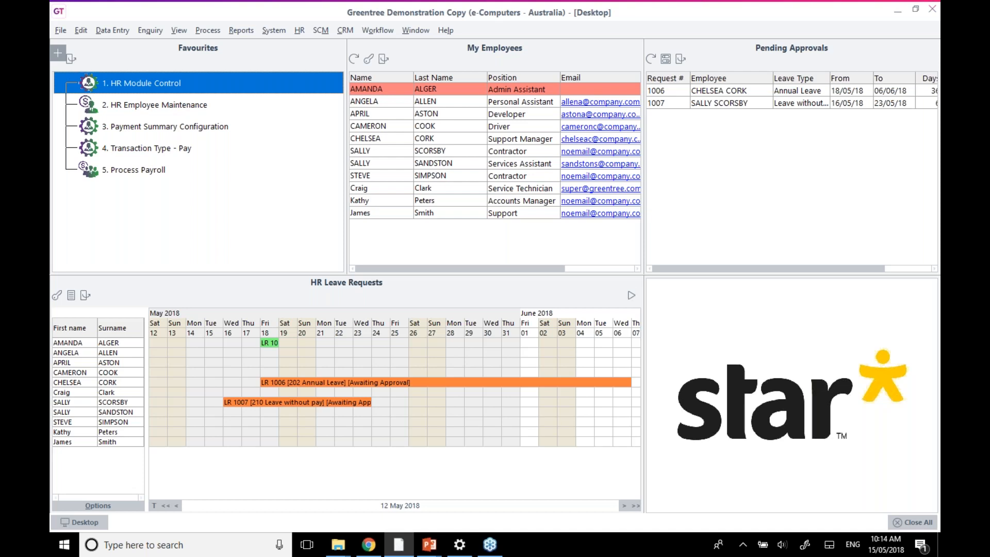
In HR Employee Maintenance, run the saved Demo Query search across employee records
double_click(169, 106)
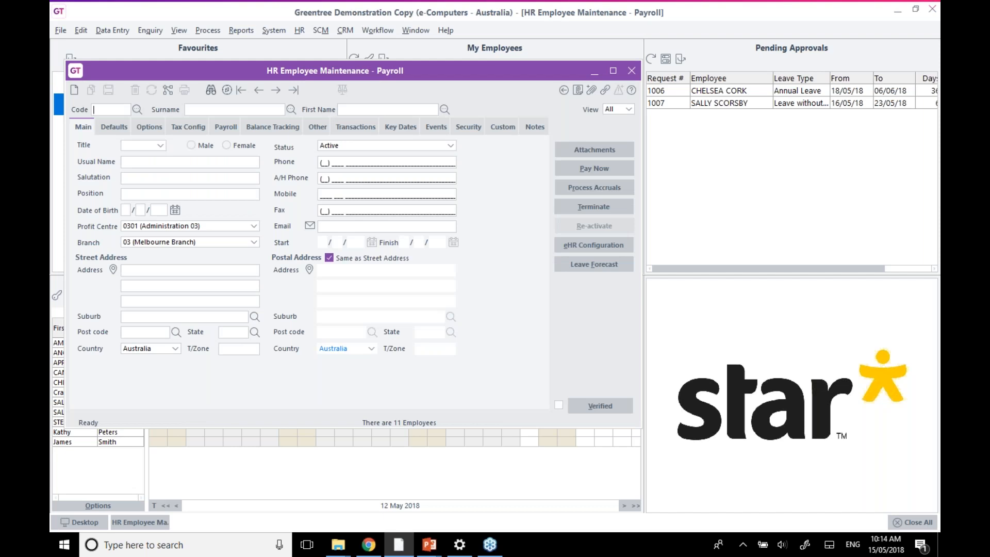
left_click(227, 88)
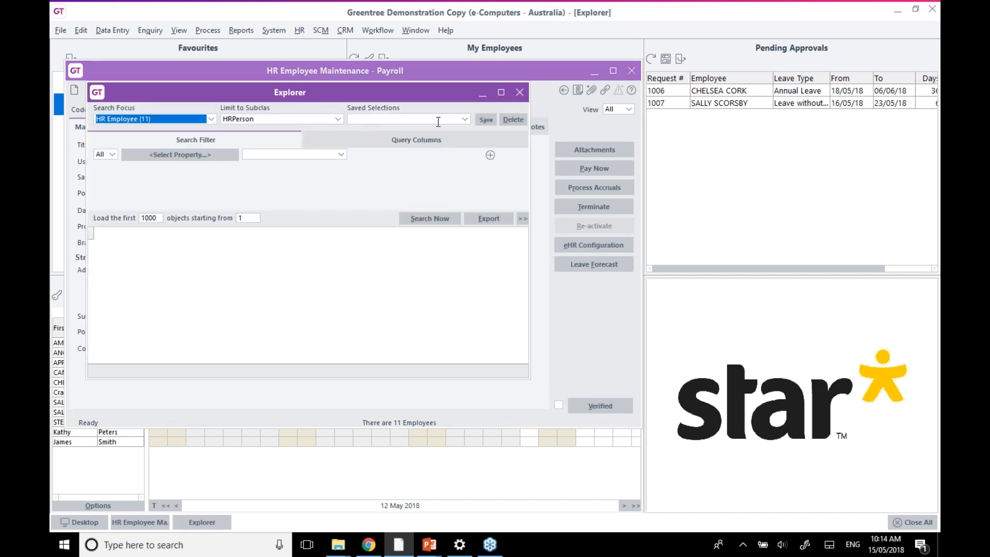
left_click(432, 122)
left_click(412, 130)
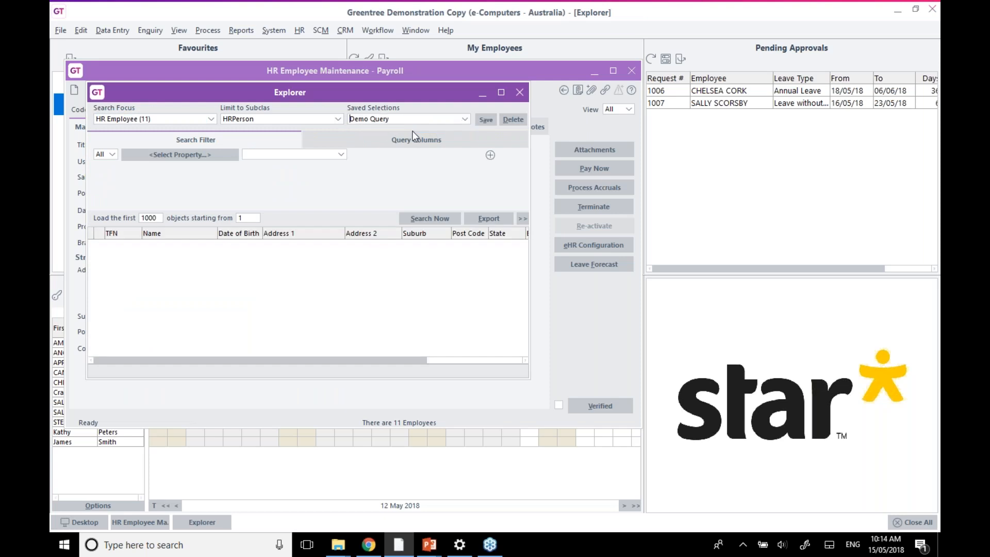
left_click(427, 219)
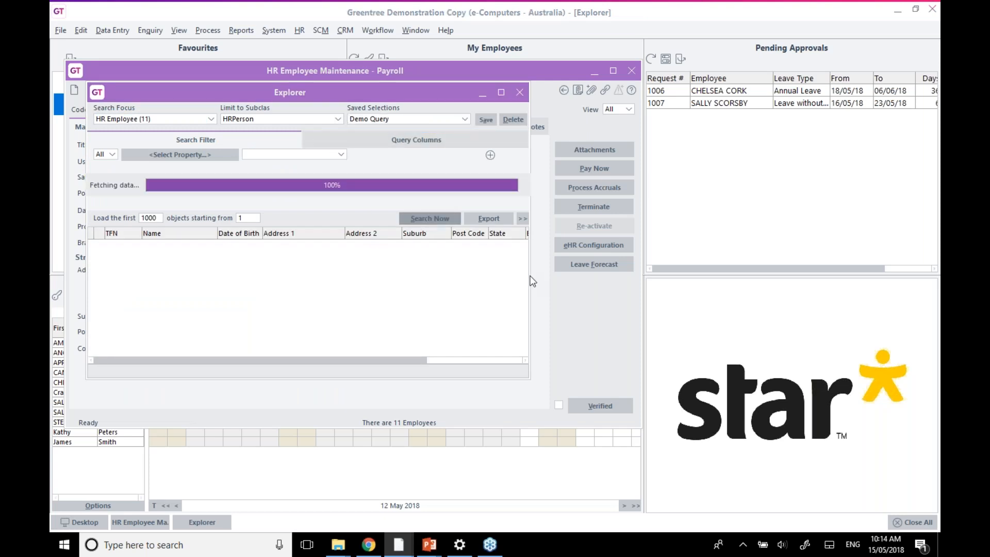
left_click_drag(529, 274, 641, 271)
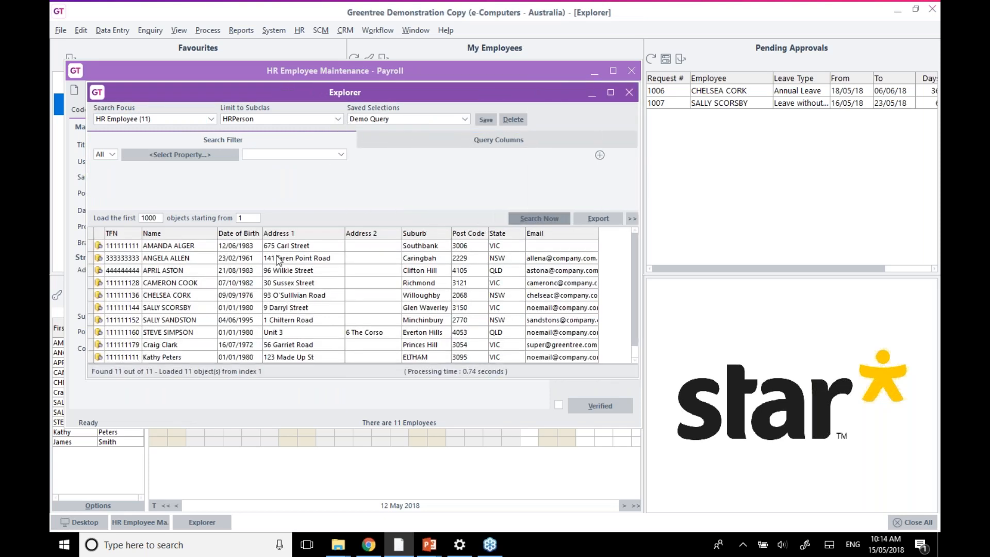
Enter the first employee's email address in their record and save it
left_click(229, 246)
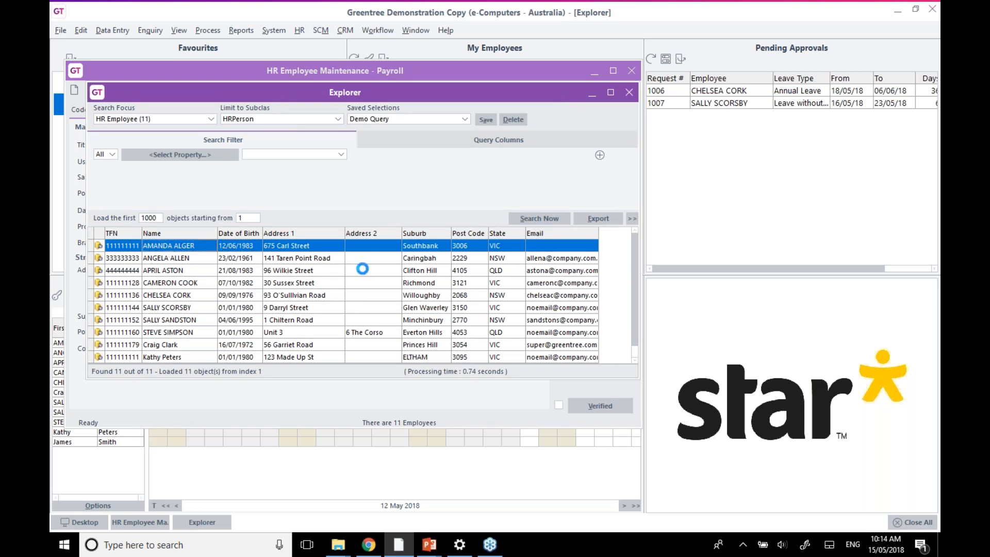
double_click(514, 251)
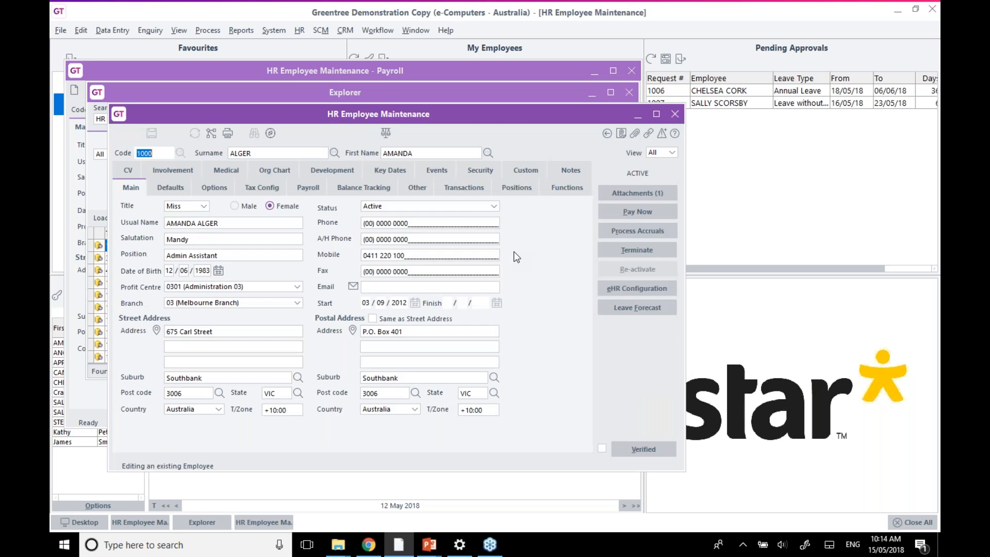
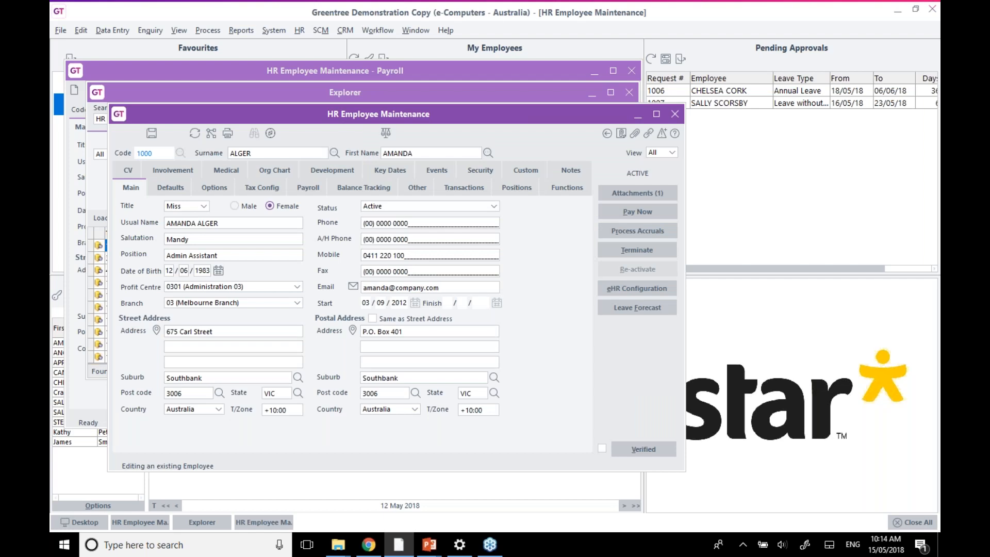
key("ctrl+s")
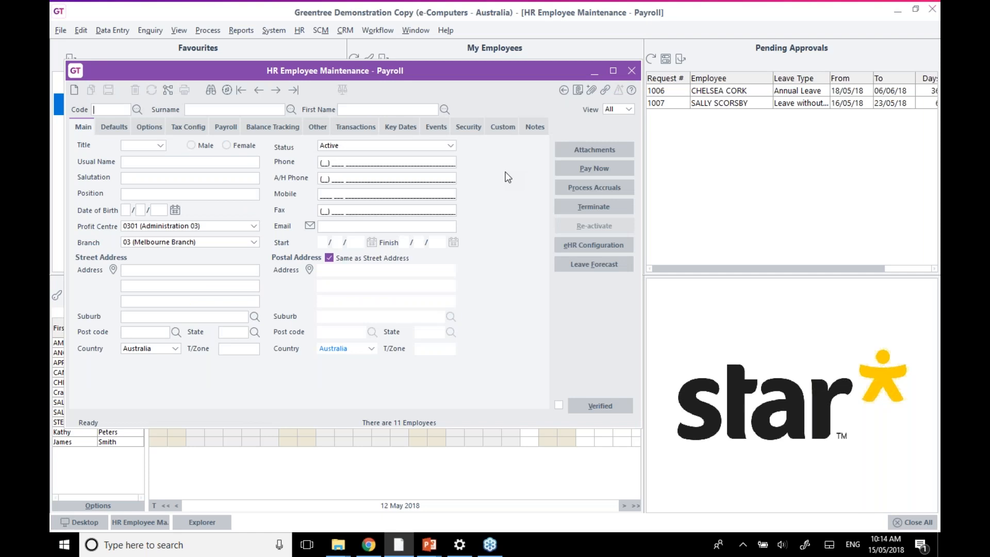
Close the employee windows and open Payment Summary Configuration from Favourites, selecting the contact email
key("Escape")
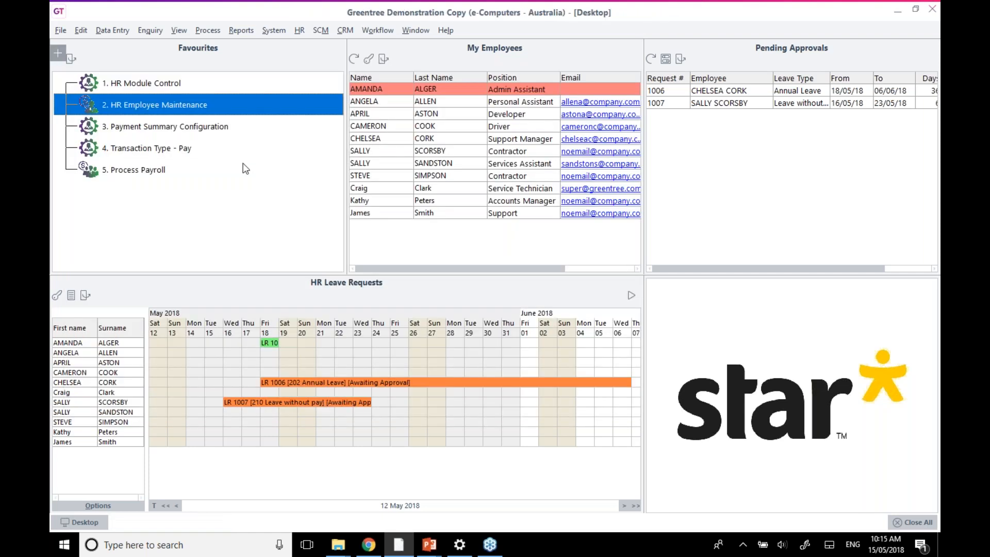
left_click(207, 127)
double_click(206, 127)
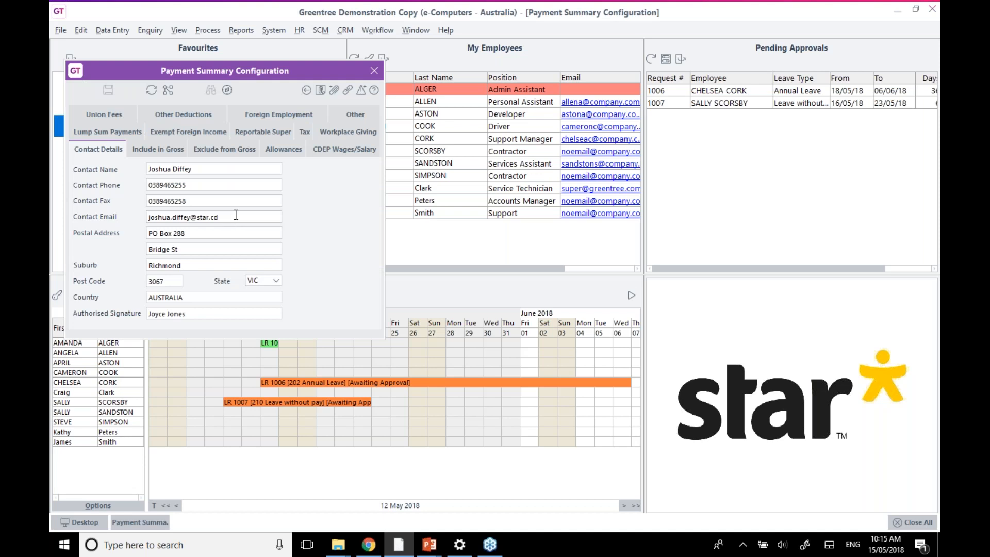
double_click(236, 217)
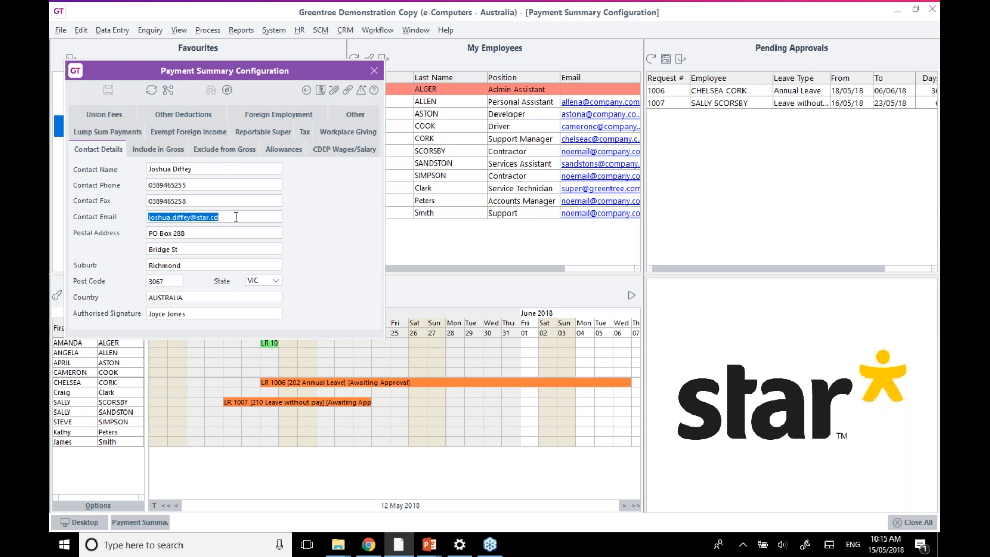
On the Allowances tab, keep Car Allowance as Car and set A03 Tool Allowance to Other with its STP description
left_click(287, 152)
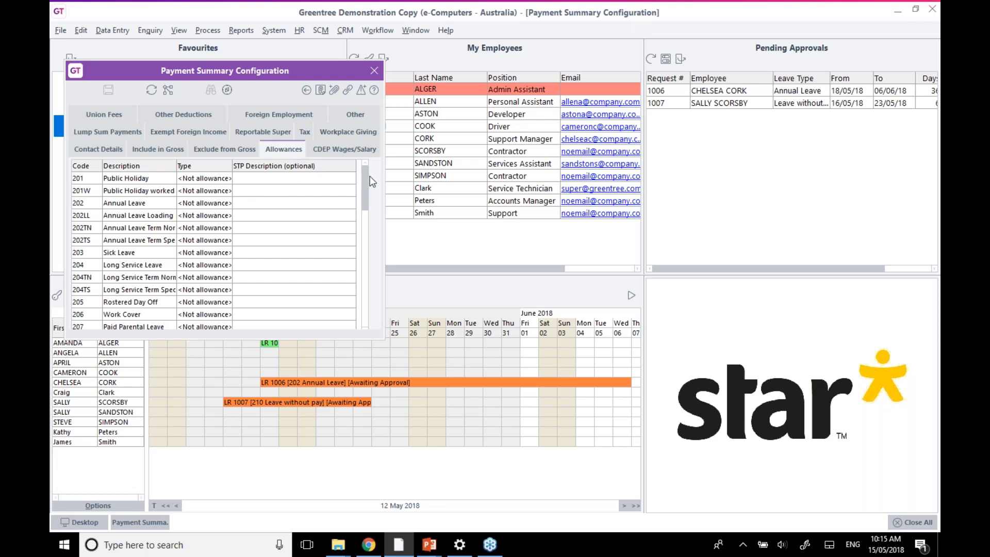
left_click_drag(365, 174, 357, 276)
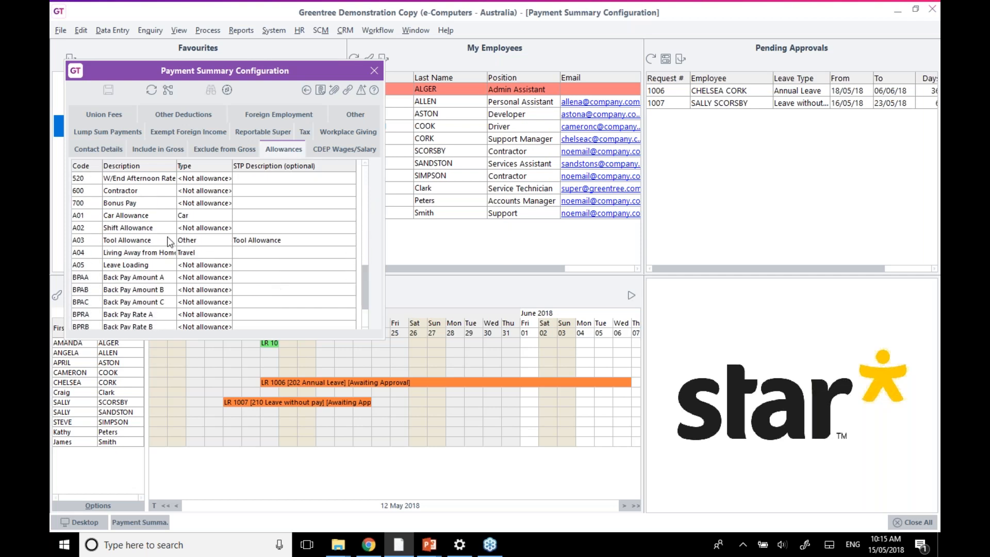
left_click(141, 218)
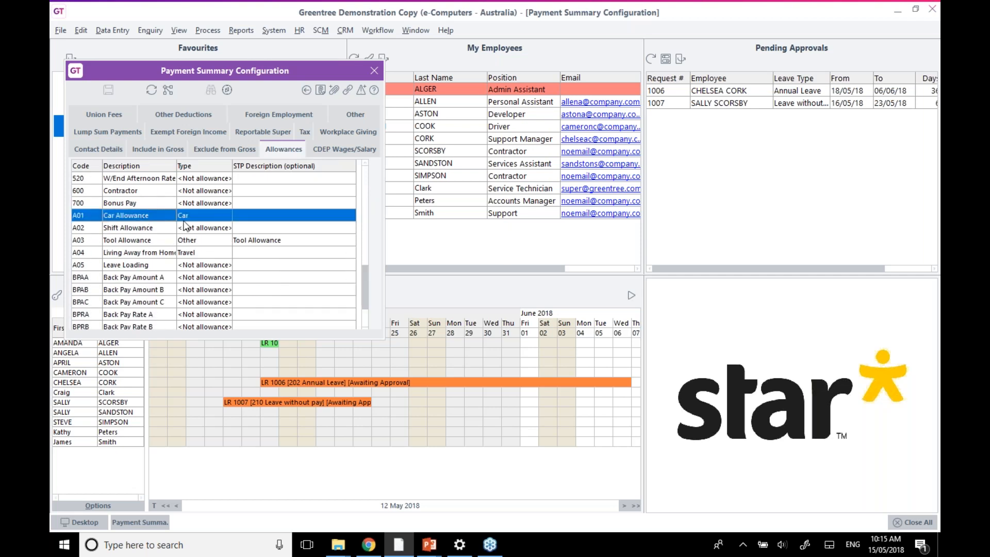
left_click(223, 219)
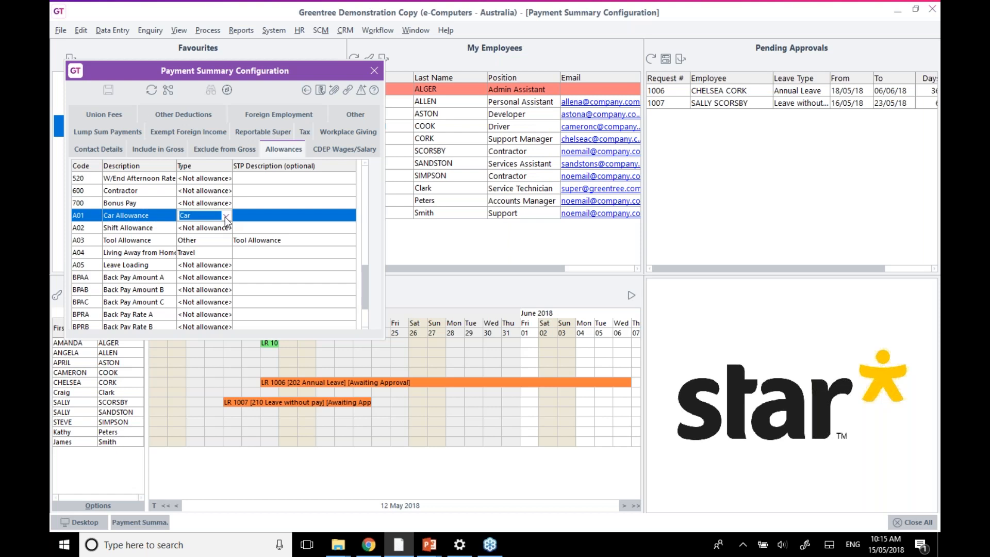
left_click(225, 218)
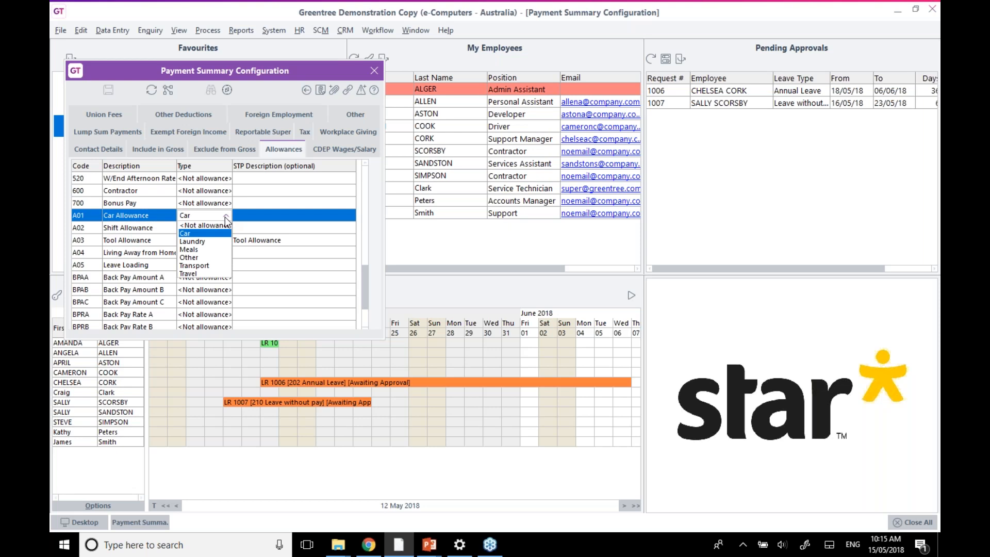
left_click(225, 218)
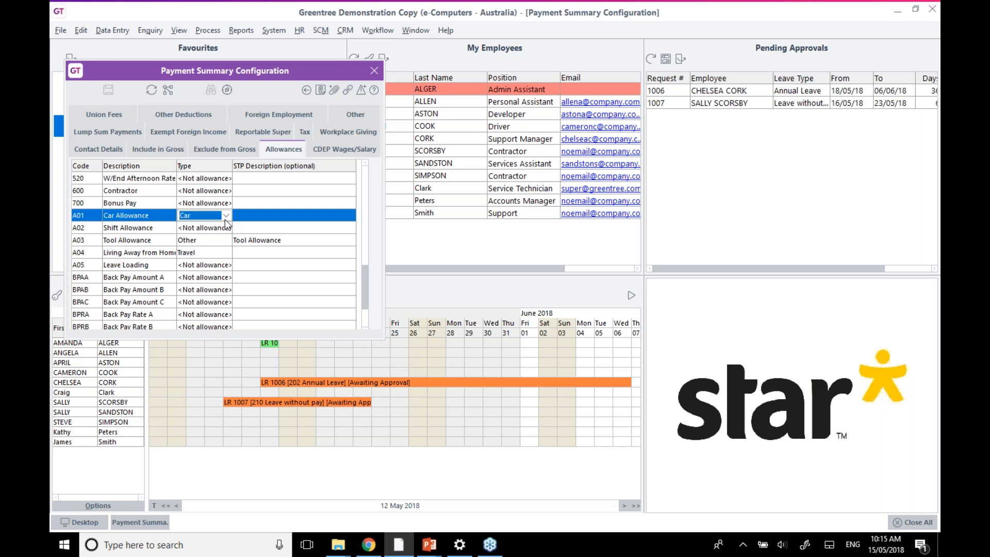
left_click(215, 242)
left_click(257, 244)
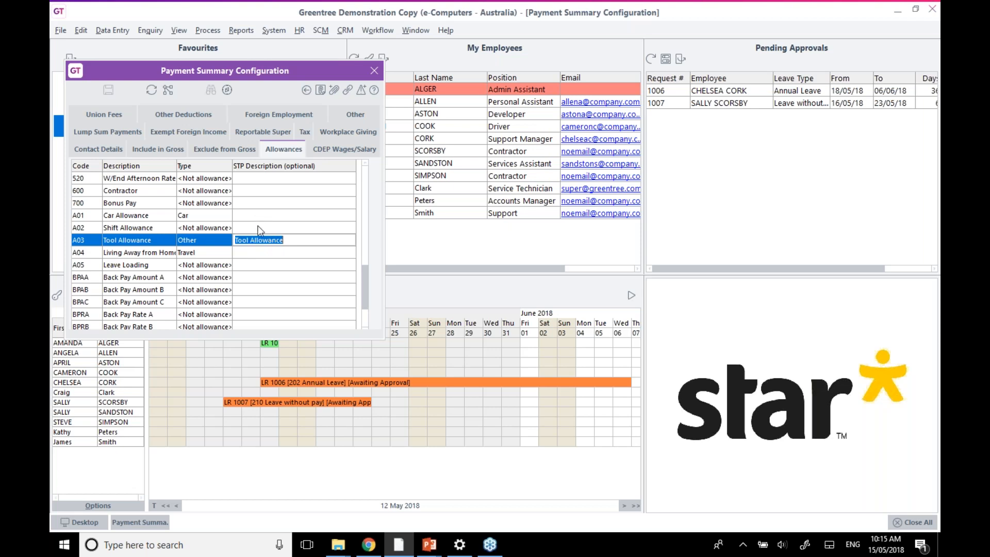
left_click(373, 72)
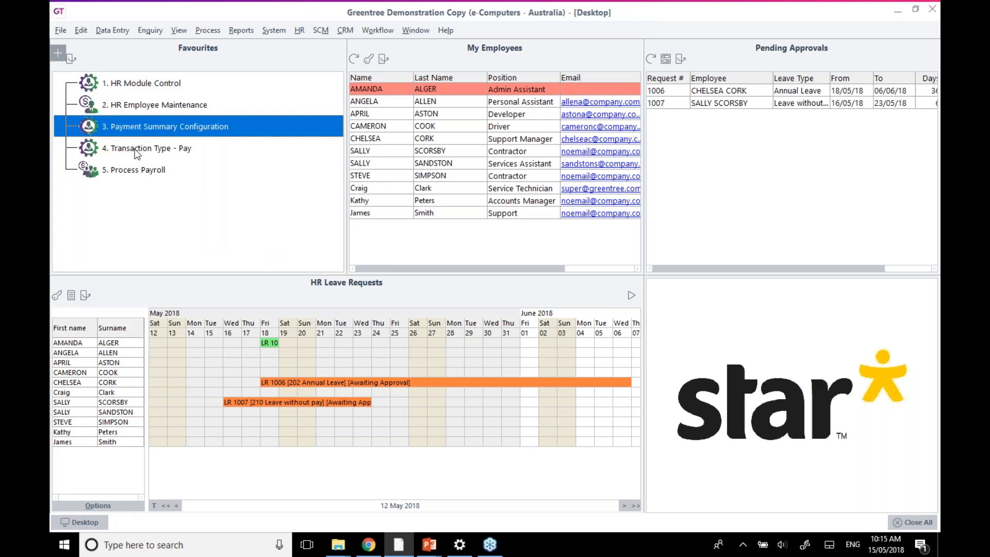
left_click(137, 151)
type("A")
key("Return")
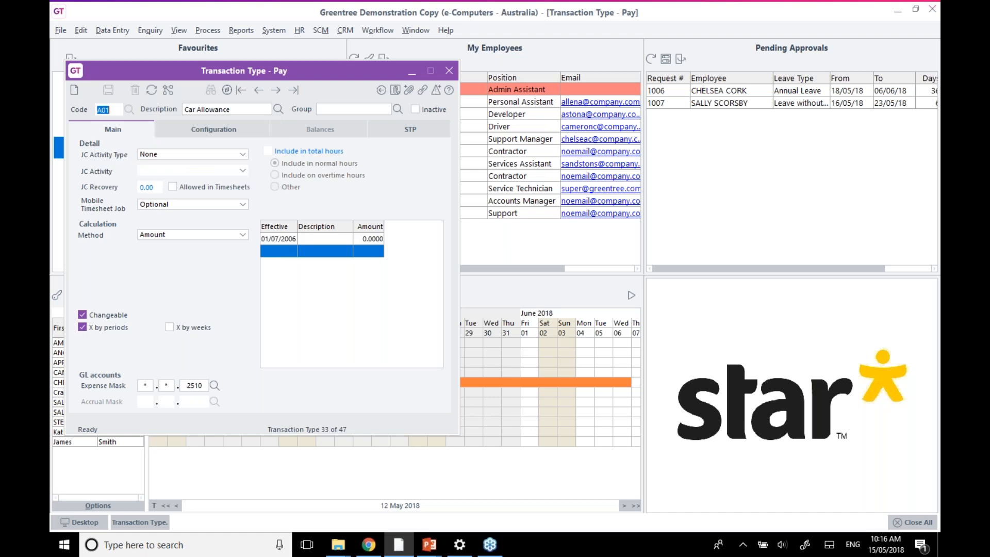
left_click(398, 133)
left_click(149, 303)
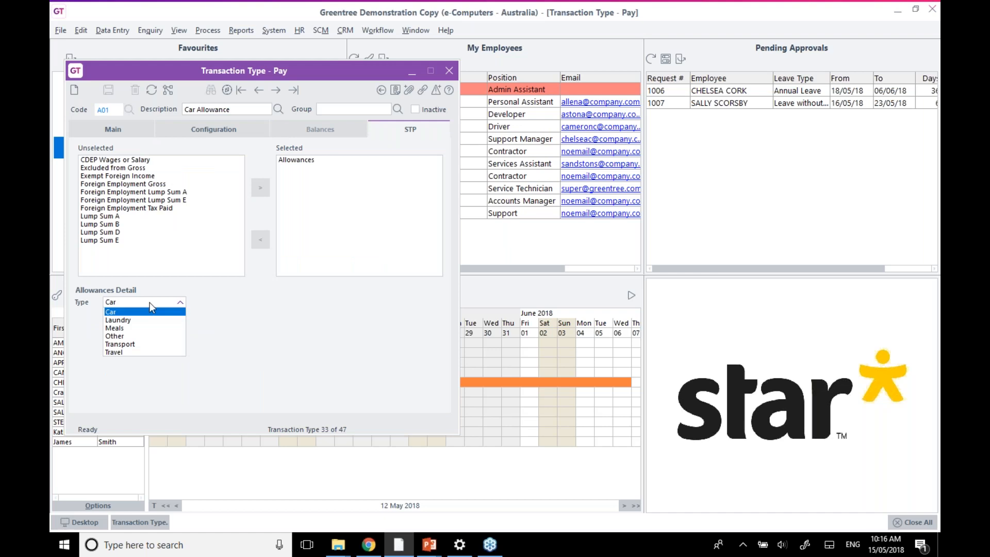
left_click(124, 335)
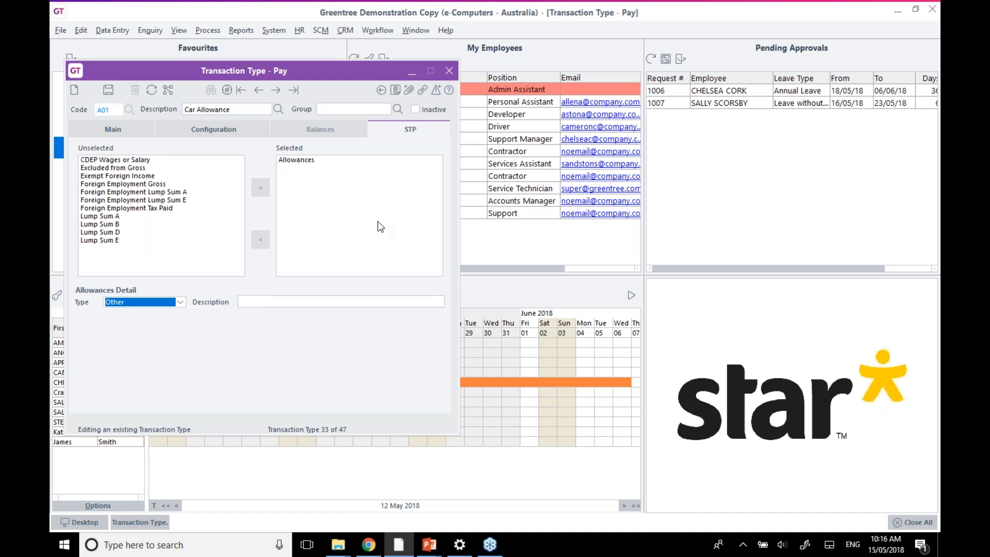
left_click(448, 71)
left_click(489, 286)
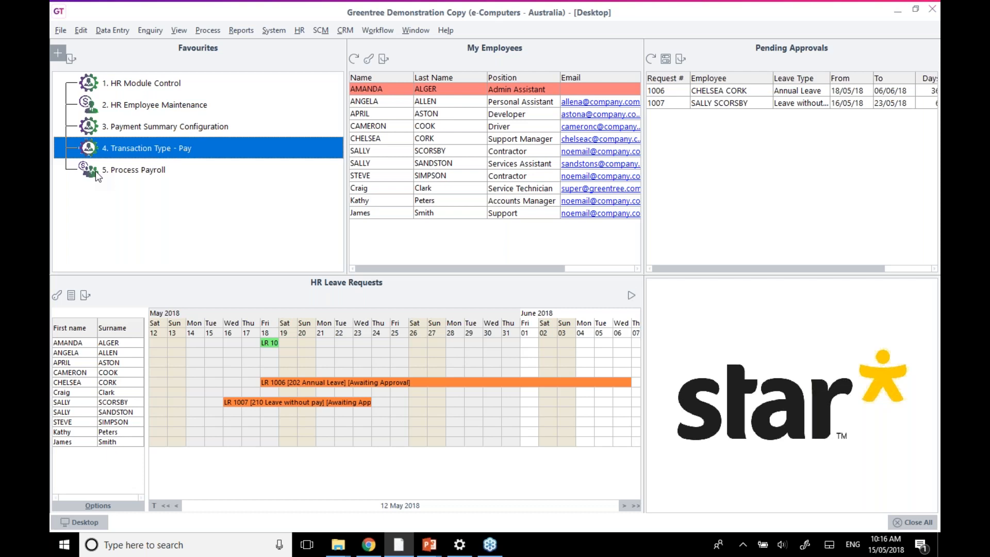
Create the nine Weekly pay group pays for 18/05/2018 as batch 1019 from Process Payroll
double_click(130, 169)
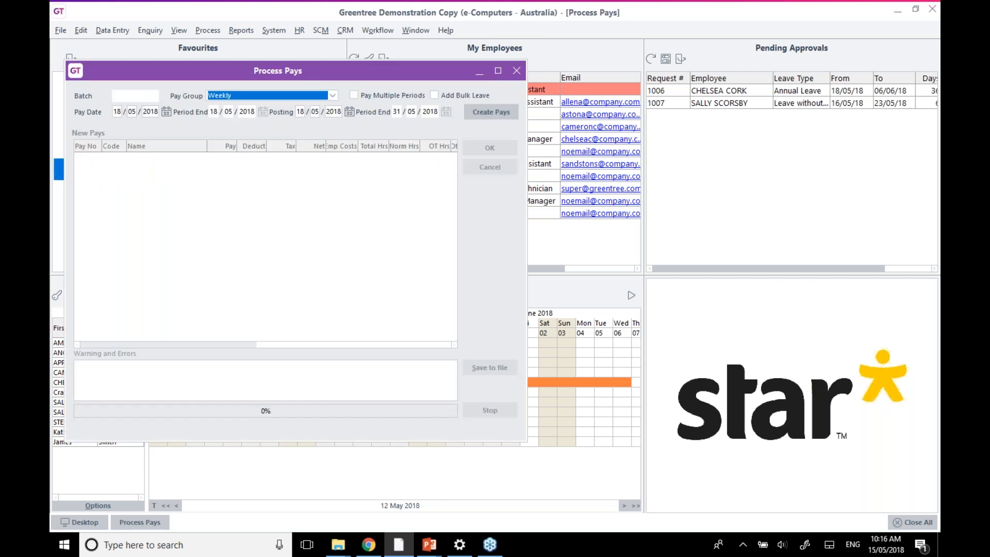
left_click(497, 111)
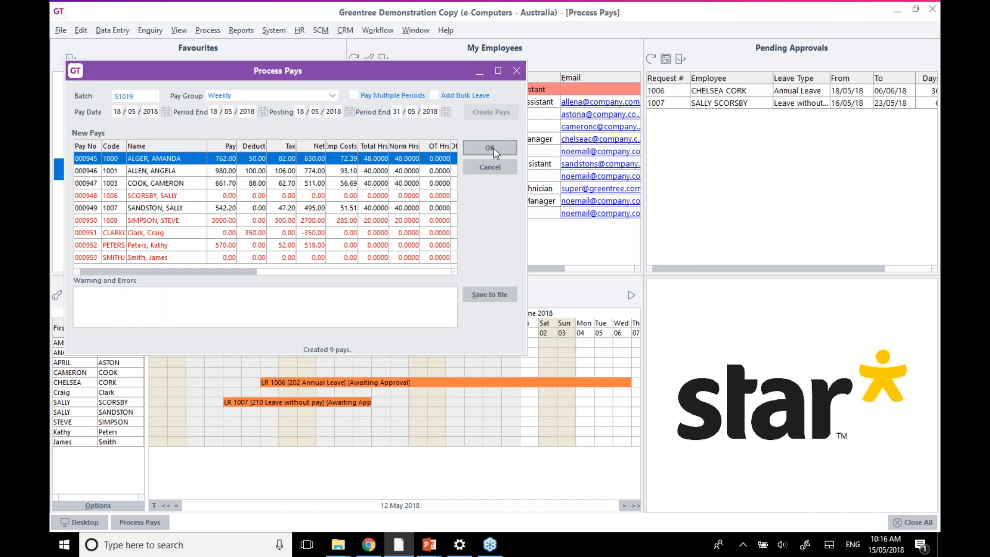
left_click(490, 148)
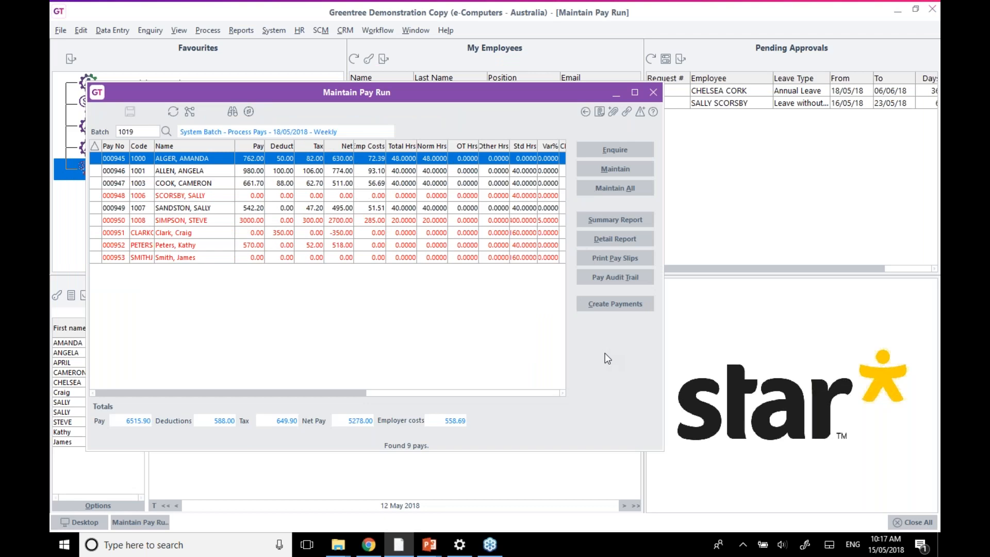
Process automatic payments for batch 1019 under payment log 20180515, paying seven pays
left_click(612, 306)
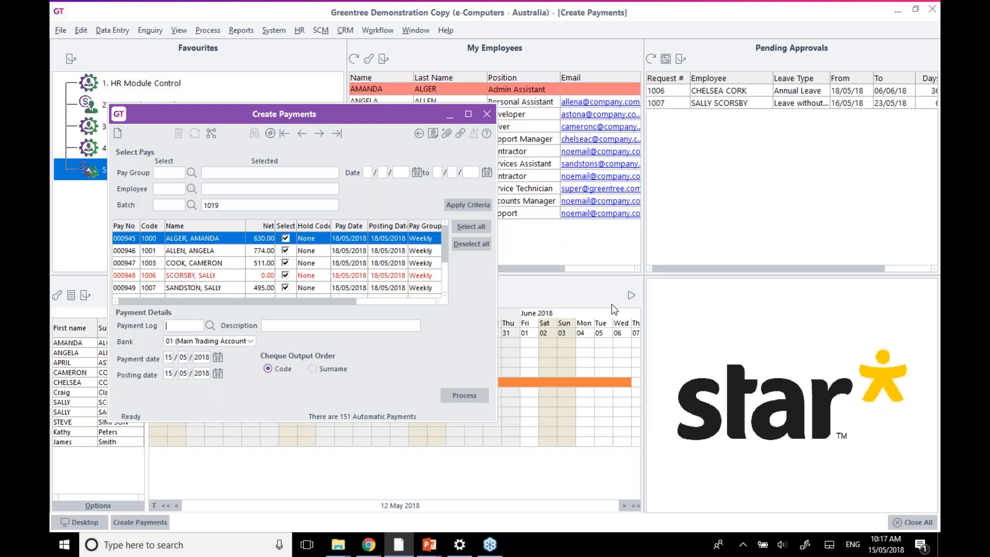
left_click(190, 330)
type("20180515")
left_click(460, 396)
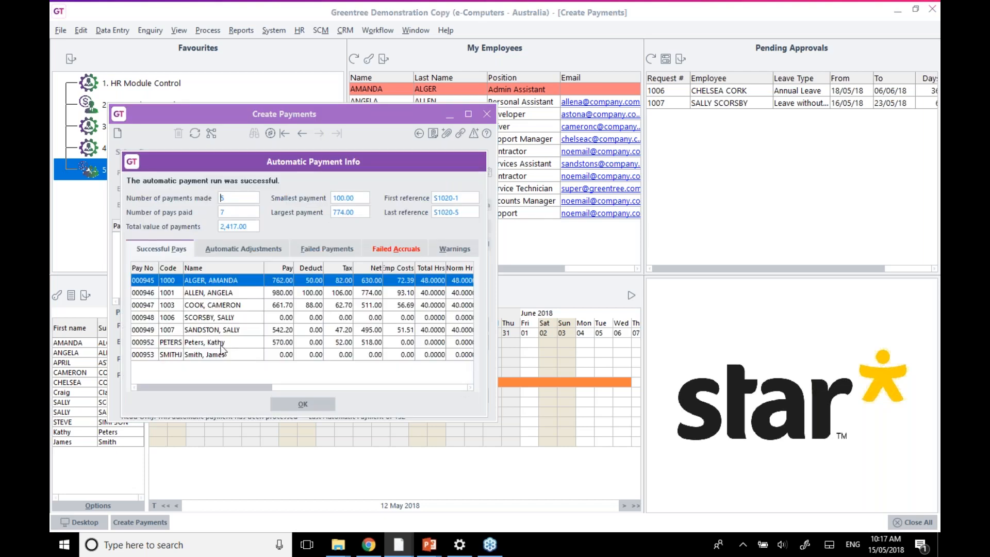
left_click(302, 404)
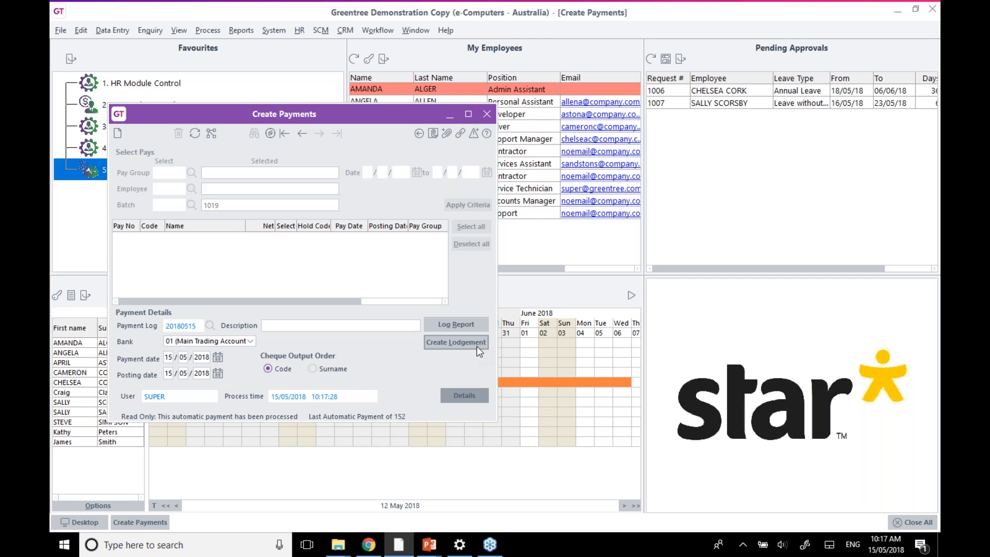
Create the STP lodgement and save its preview to the Desktop as STP_Lodgement_Report_2018-05-15_10-18-12.xml
left_click(450, 346)
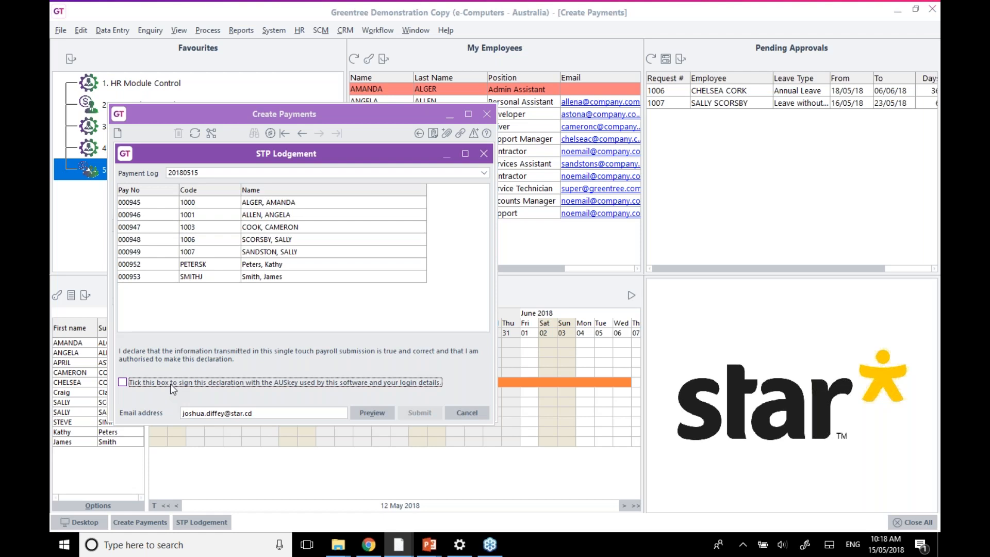
left_click(371, 412)
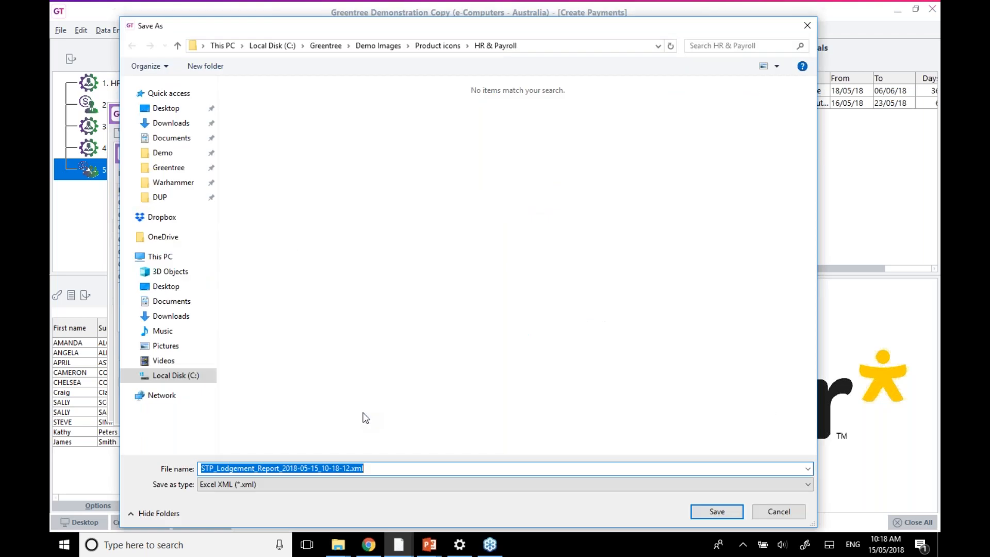
left_click(166, 108)
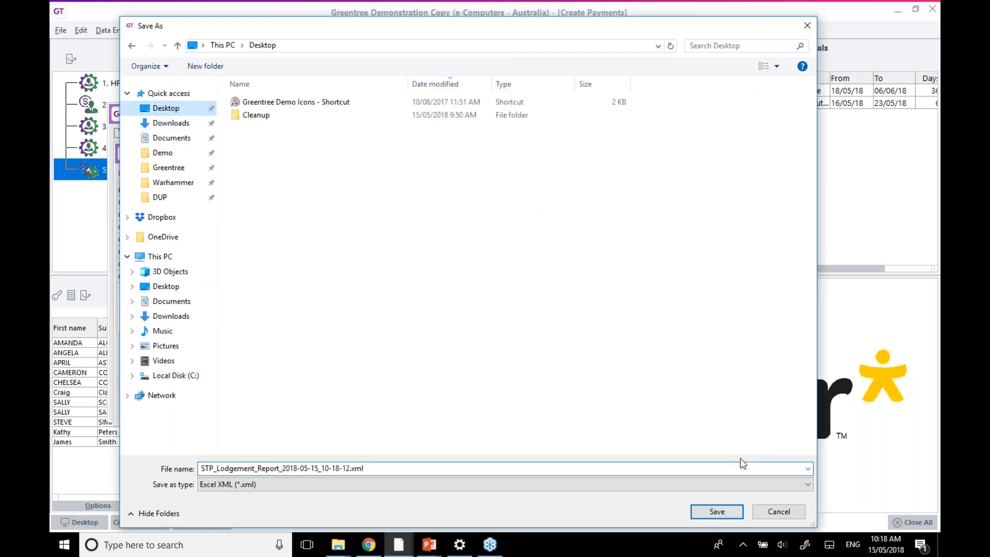
left_click(701, 512)
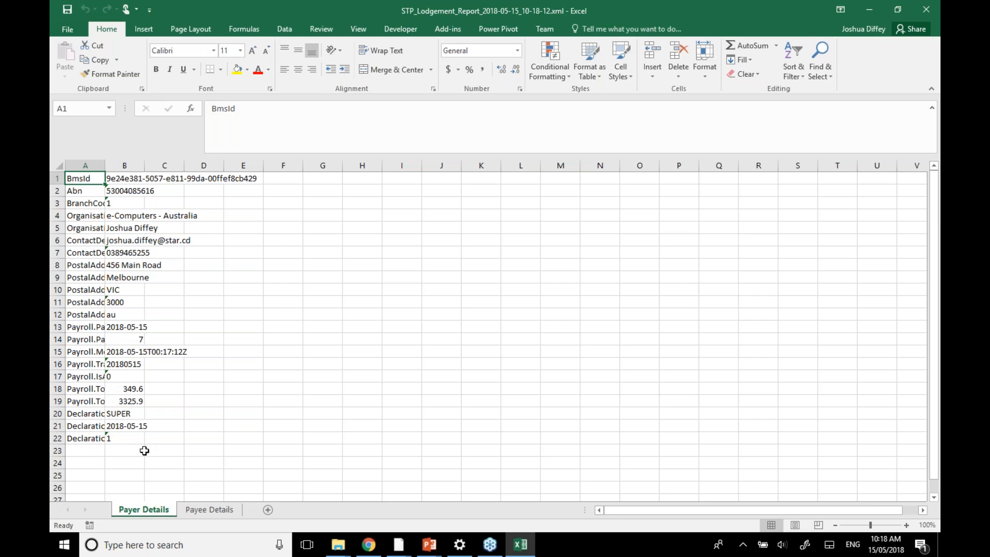
Check the report's Payee Details sheet, then close the Excel workbook
left_click(192, 511)
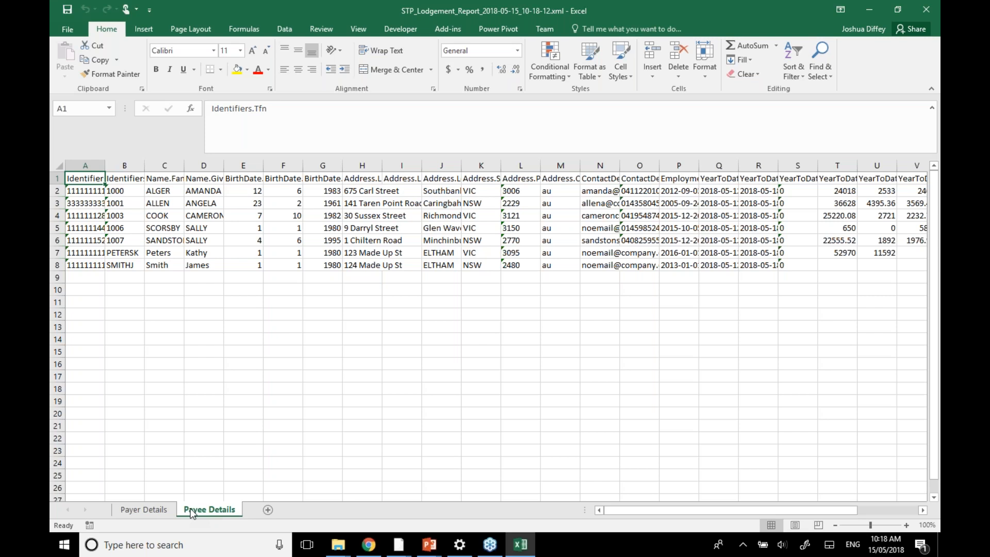
left_click(937, 10)
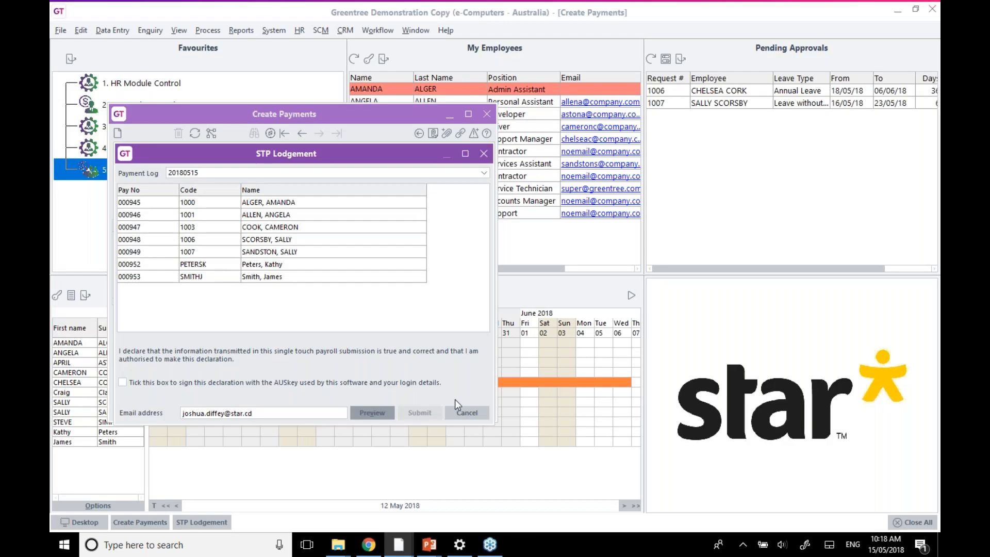
Sign the AUSkey declaration and submit (fails with 'Certificate not found'), then close STP Lodgement and Create Payments
left_click(271, 383)
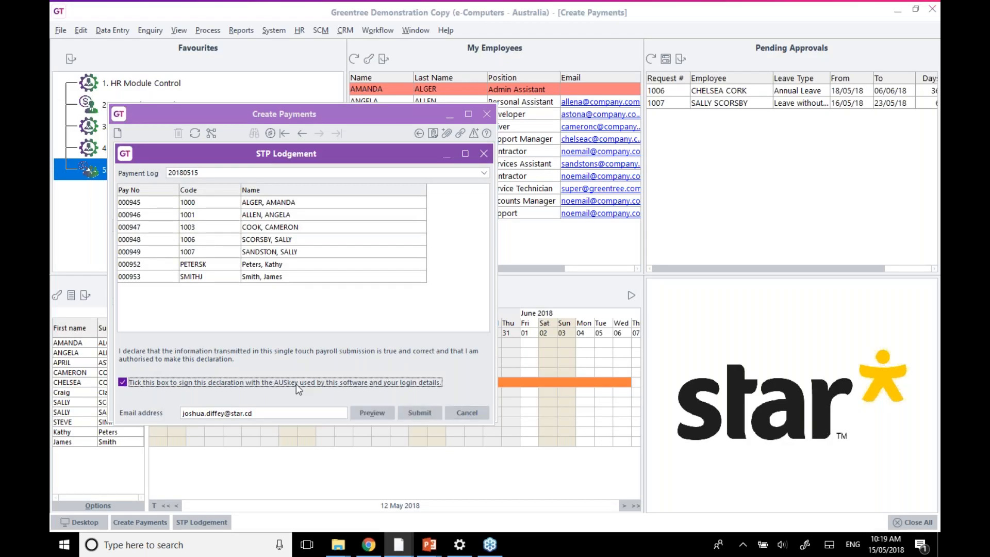
left_click(423, 415)
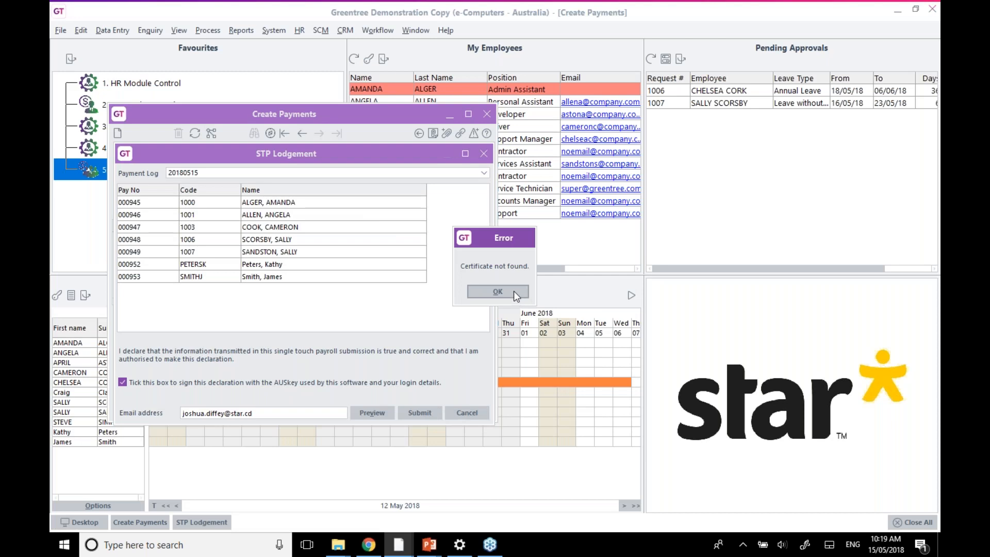
left_click(513, 292)
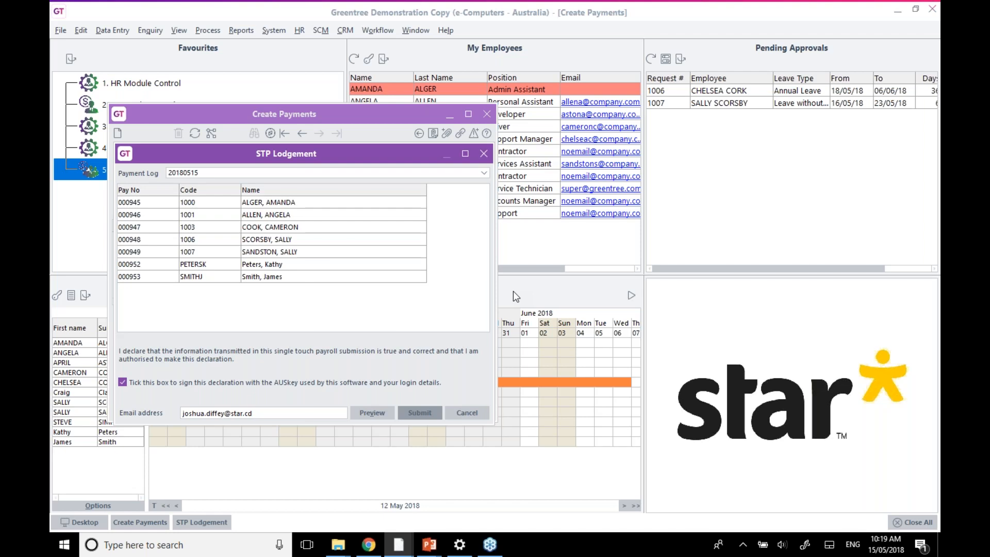
left_click(470, 415)
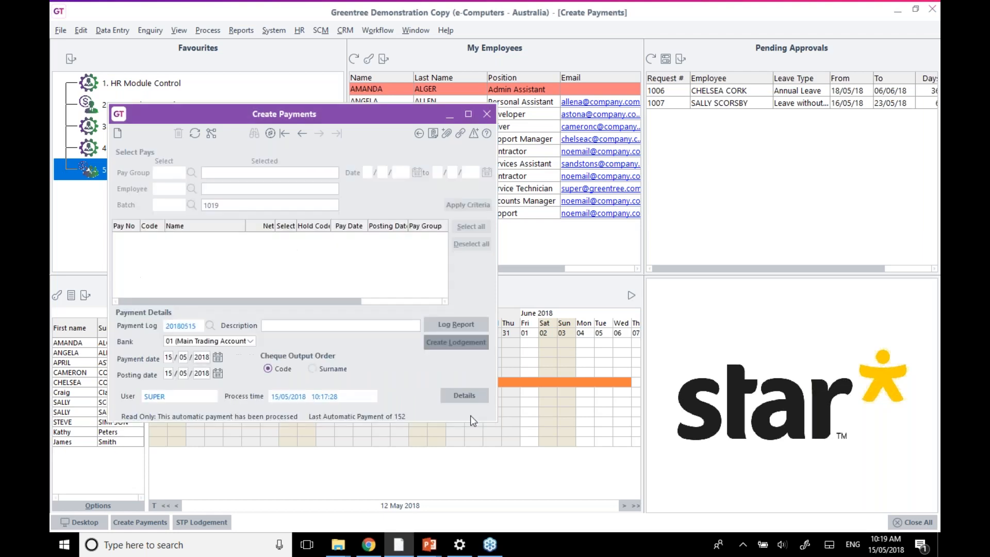
left_click(487, 114)
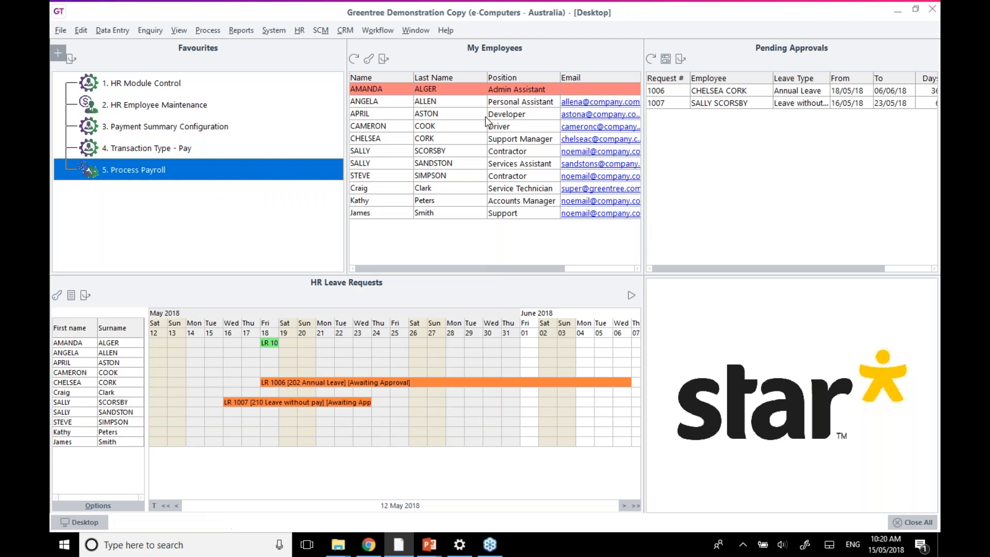